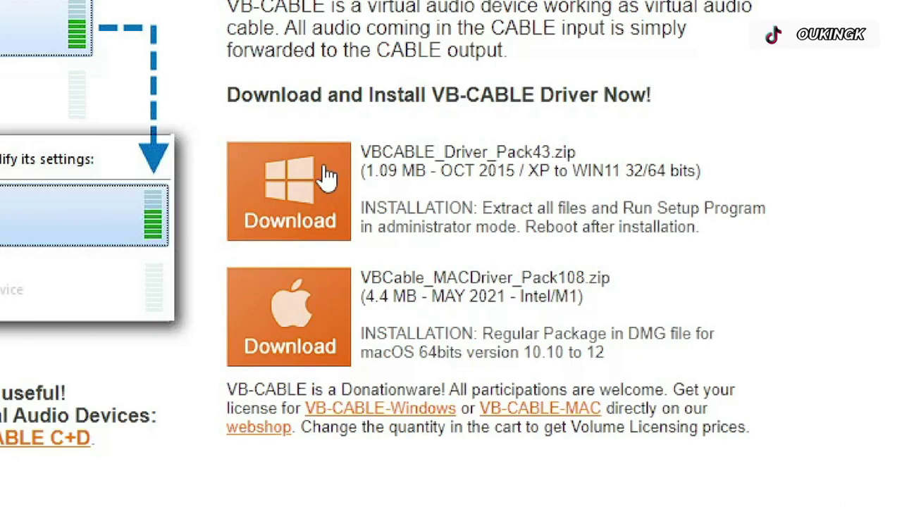
Step: Download the Windows version of the VB-CABLE driver, VBCABLE_Driver_Pack43, from the VB-CABLE page
left_click(327, 173)
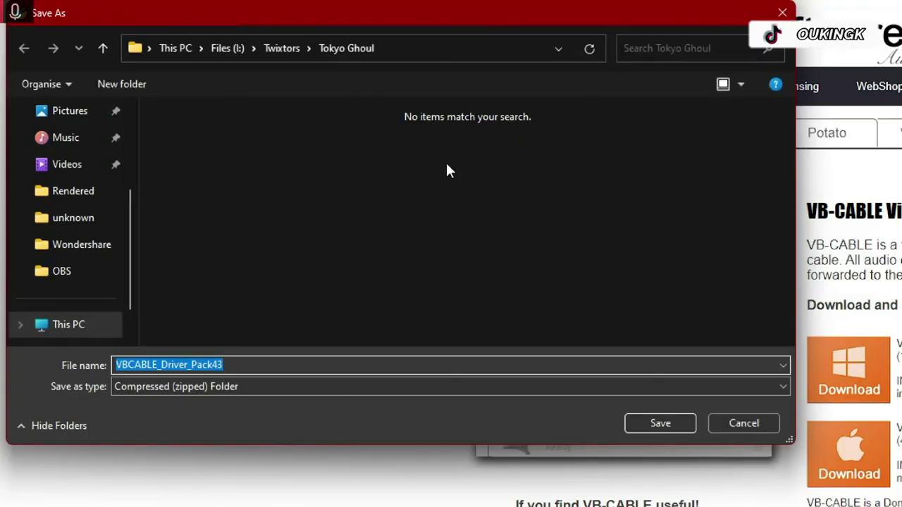
left_click(218, 44)
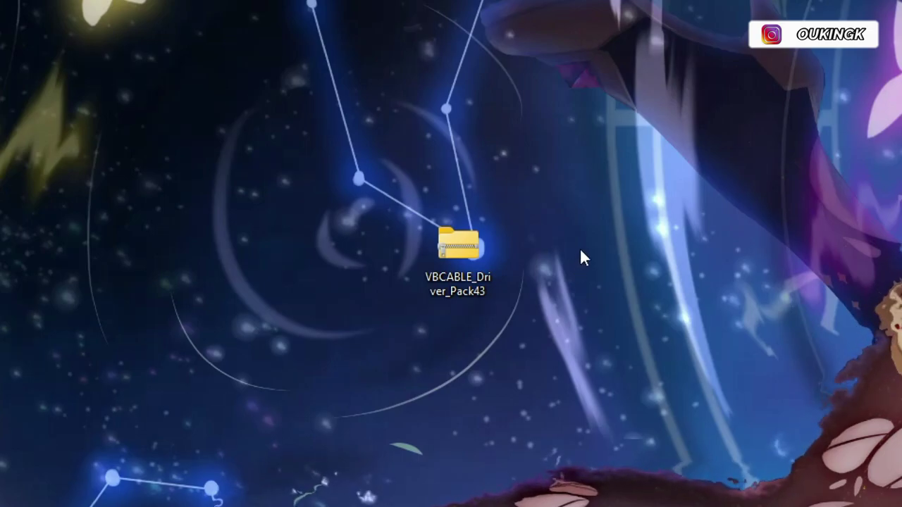
Step: Extract the VBCABLE_Driver_Pack43 archive to a chosen folder and run the extracted VBCABLE_Setup_x64 installer
right_click(459, 242)
left_click(601, 367)
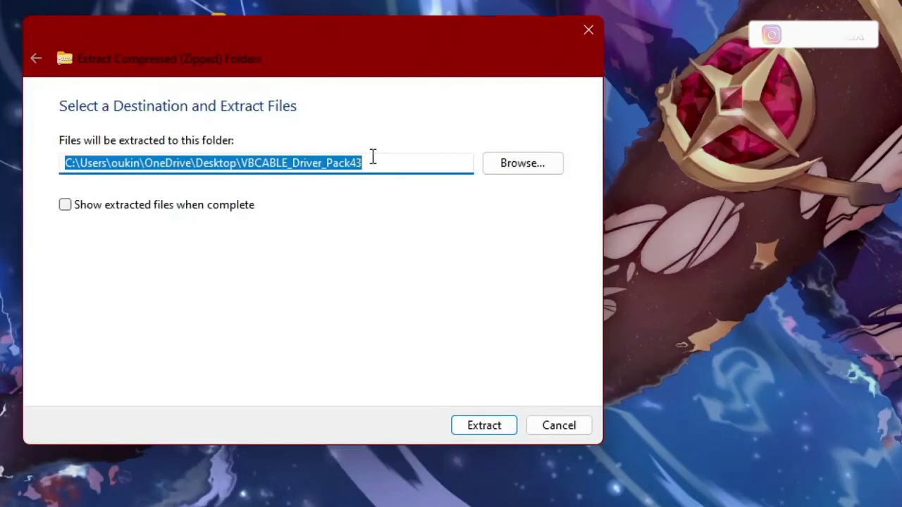
left_click(522, 162)
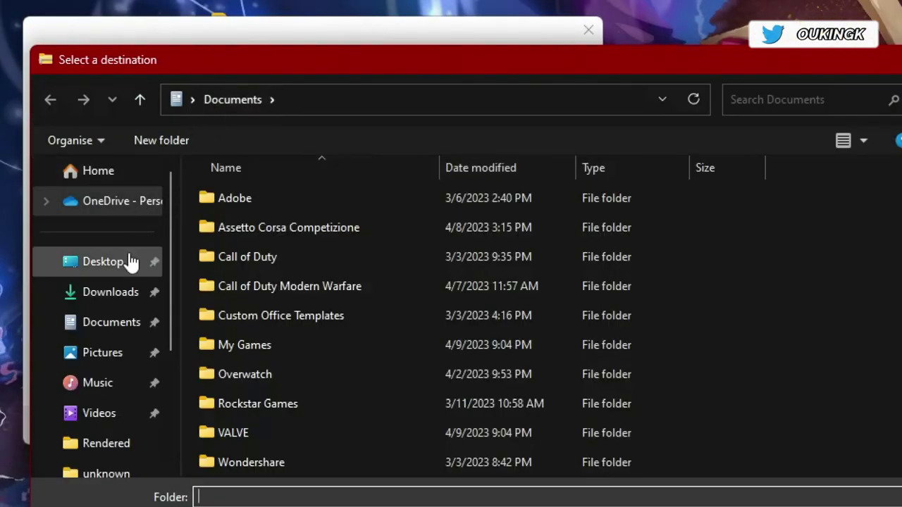
scroll(78, 303, "down", 3)
left_click(112, 380)
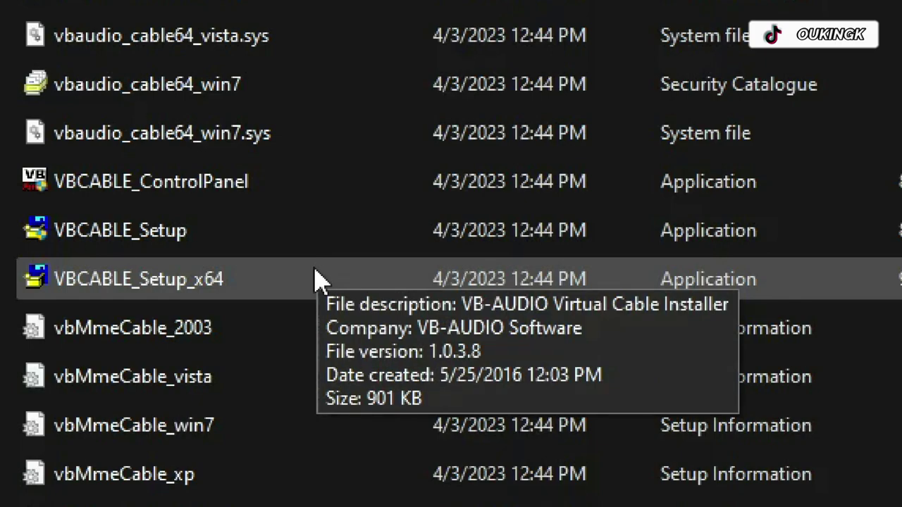
double_click(285, 282)
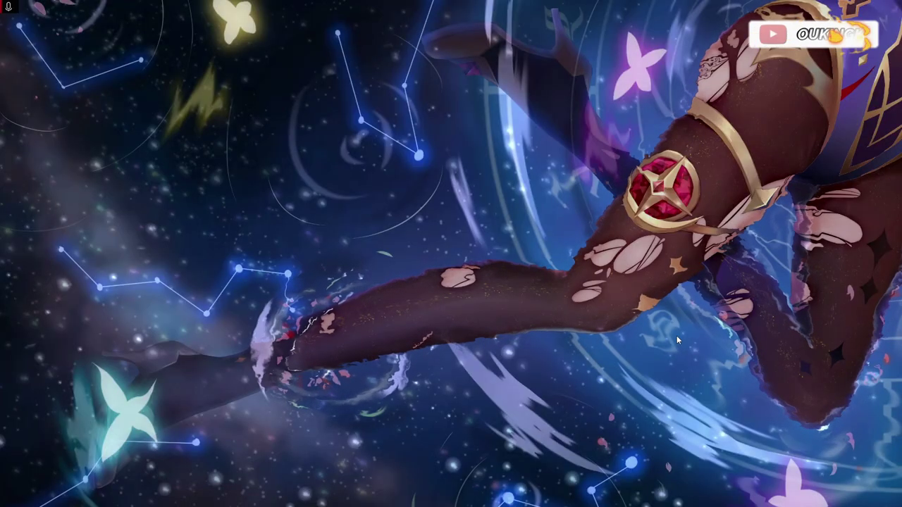
Step: Switch to OBS and set the audio monitoring device to CABLE Input (VB-Audio Virtual Cable) in its audio settings
key("alt+Tab")
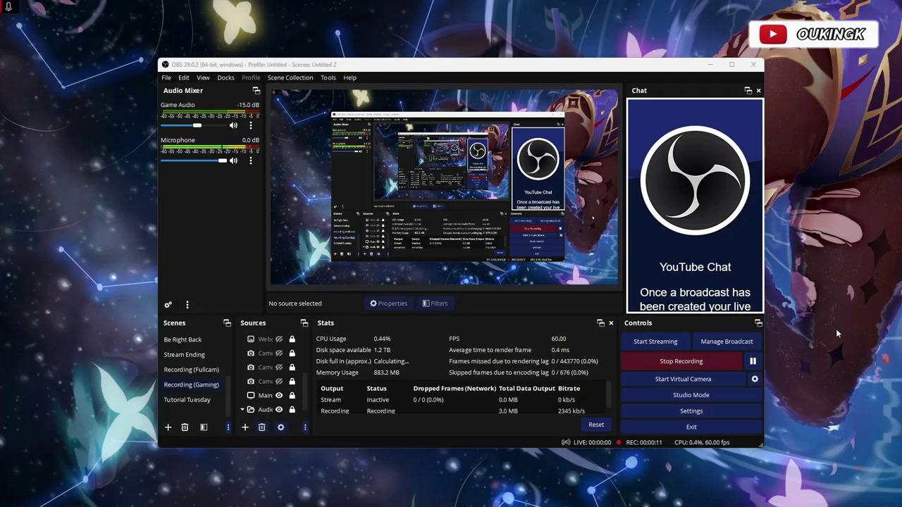
left_click(708, 412)
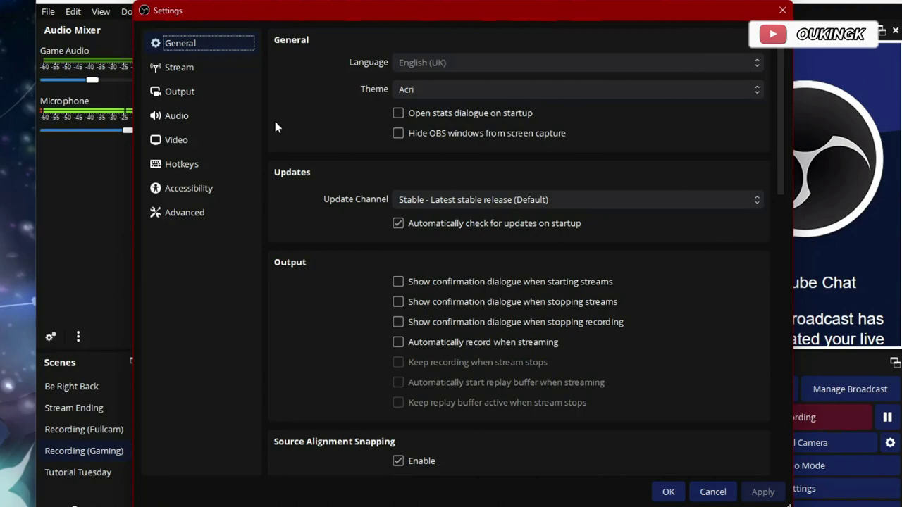
left_click(212, 117)
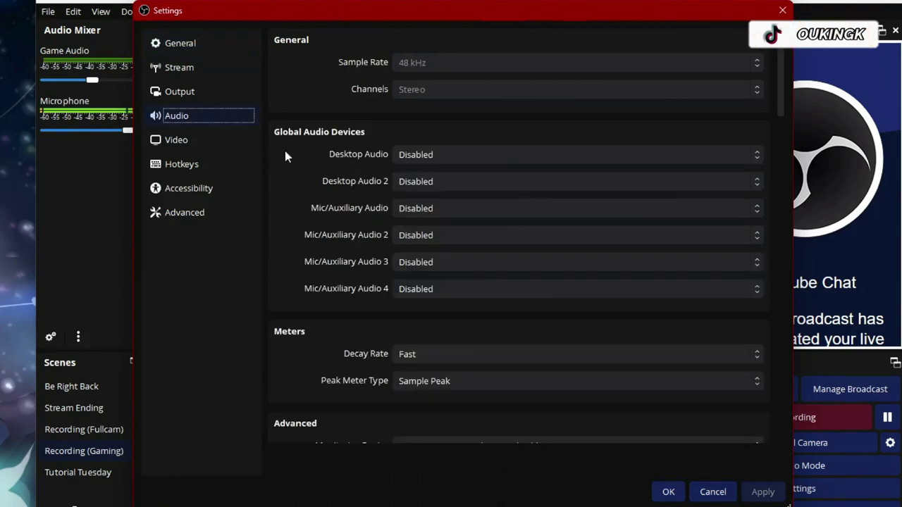
scroll(285, 155, "down", 3)
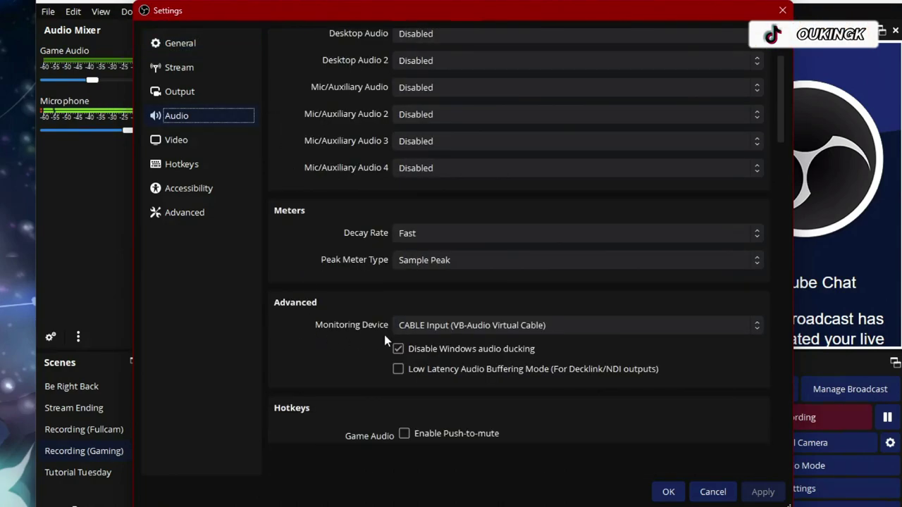
left_click(595, 325)
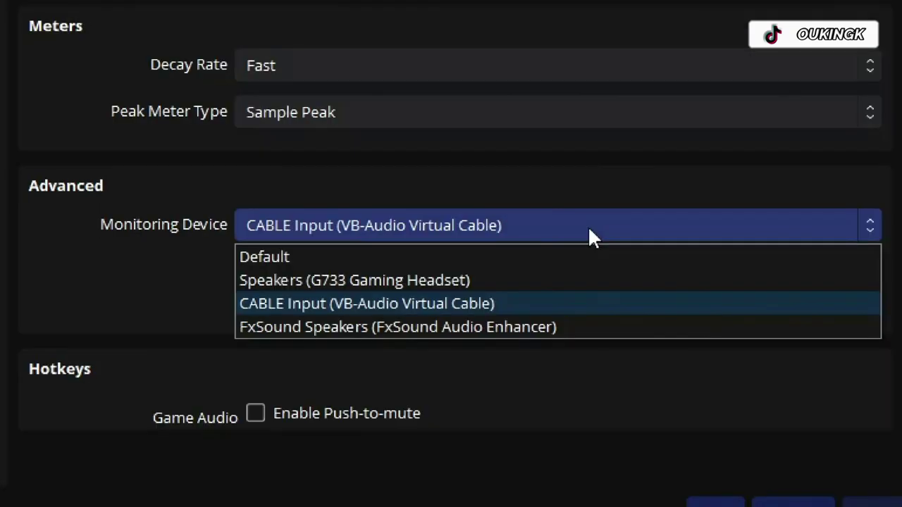
left_click(546, 303)
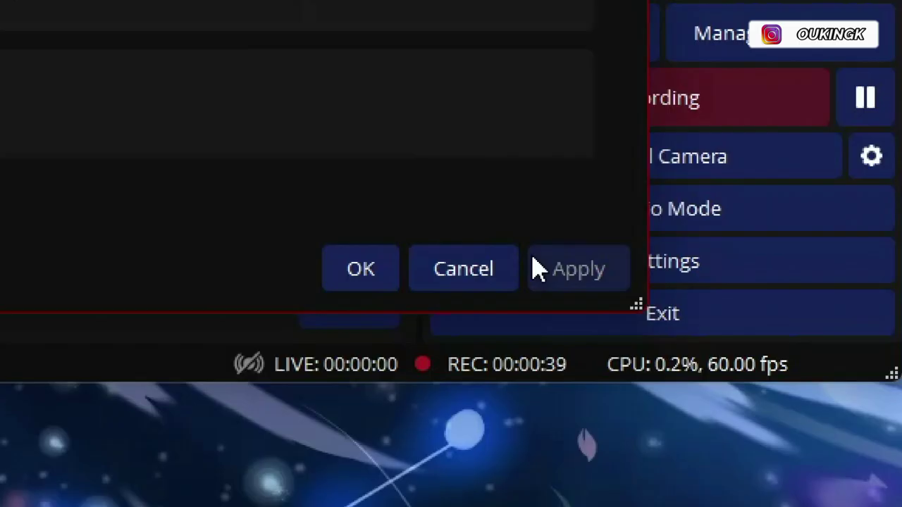
left_click(359, 273)
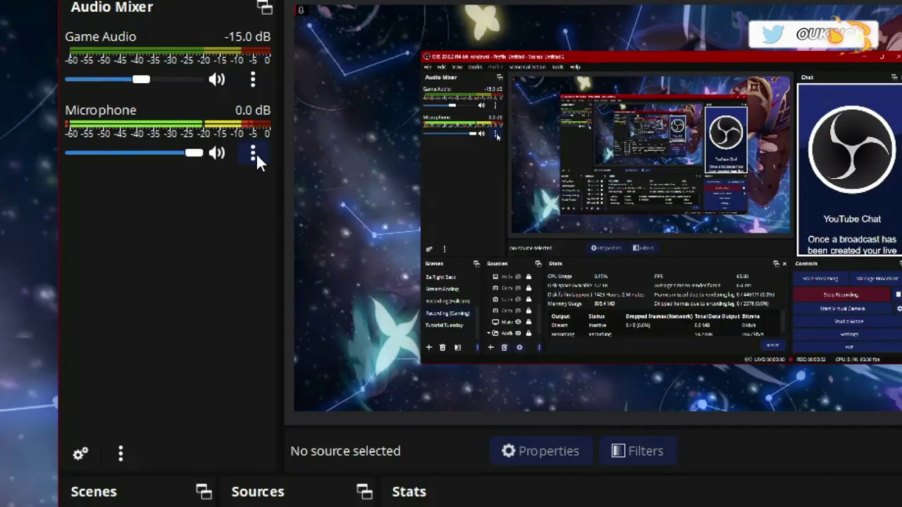
Step: Set the microphone's audio monitoring to Monitor and Output in the advanced audio properties
left_click(194, 139)
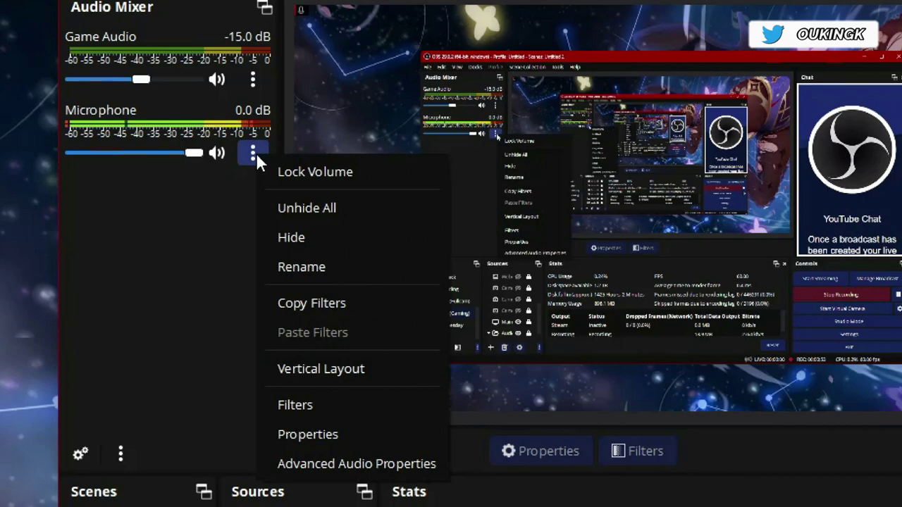
left_click(375, 464)
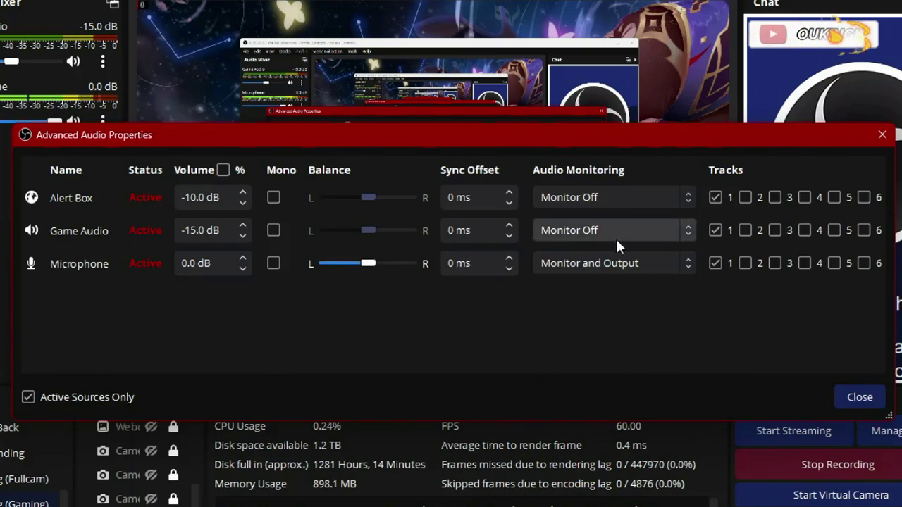
left_click(631, 262)
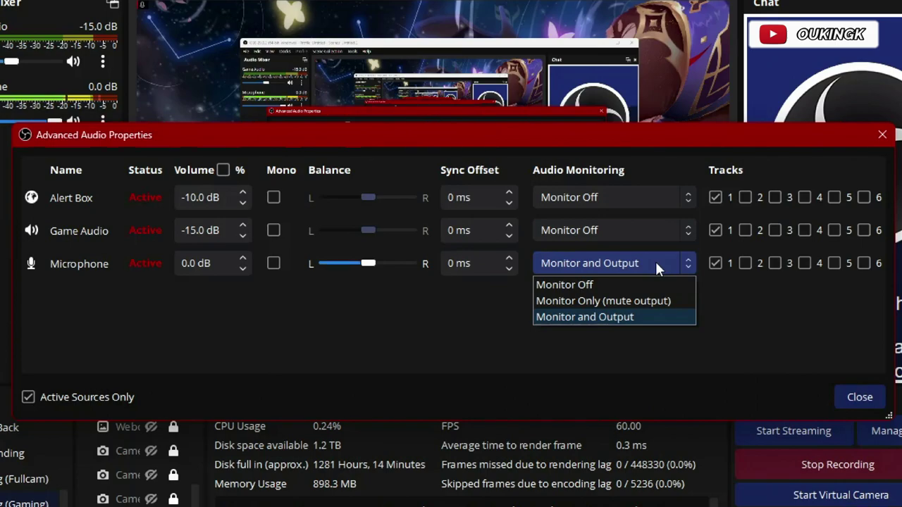
left_click(648, 317)
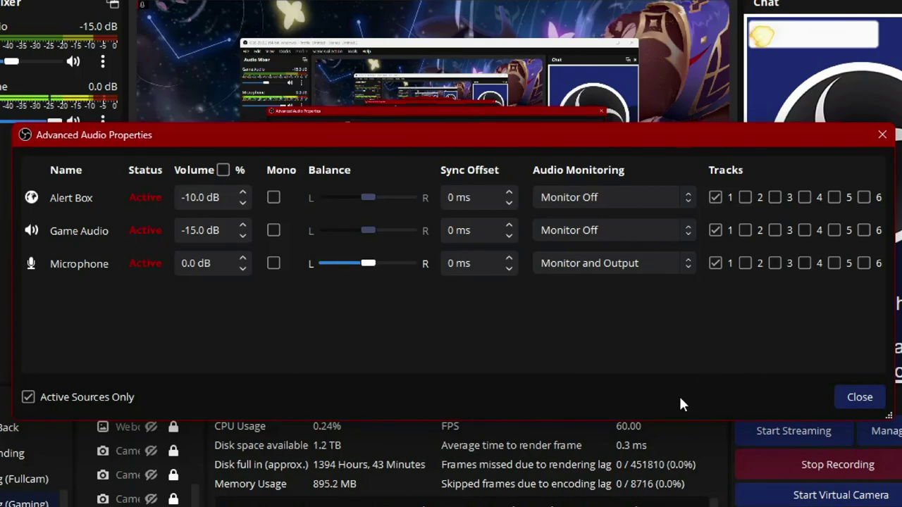
left_click(872, 399)
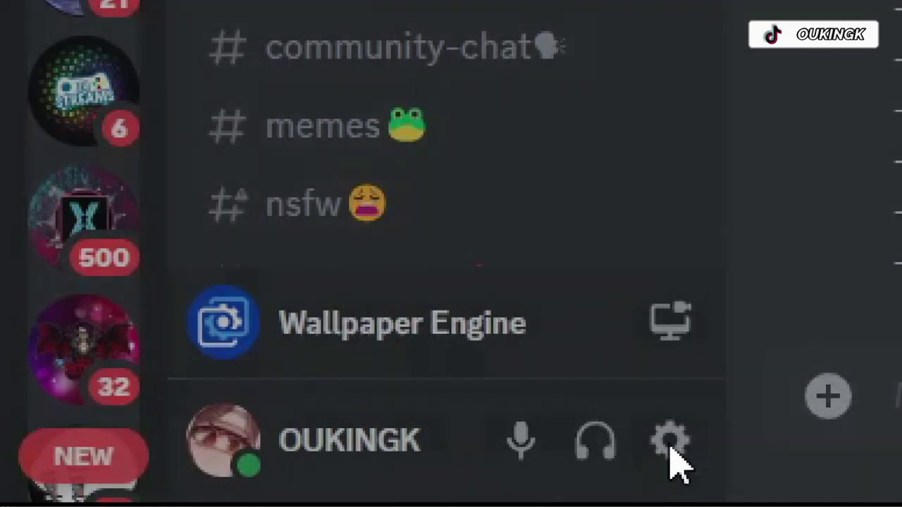
Step: Check the output device and input device choices in Discord's Voice & Video settings
left_click(136, 494)
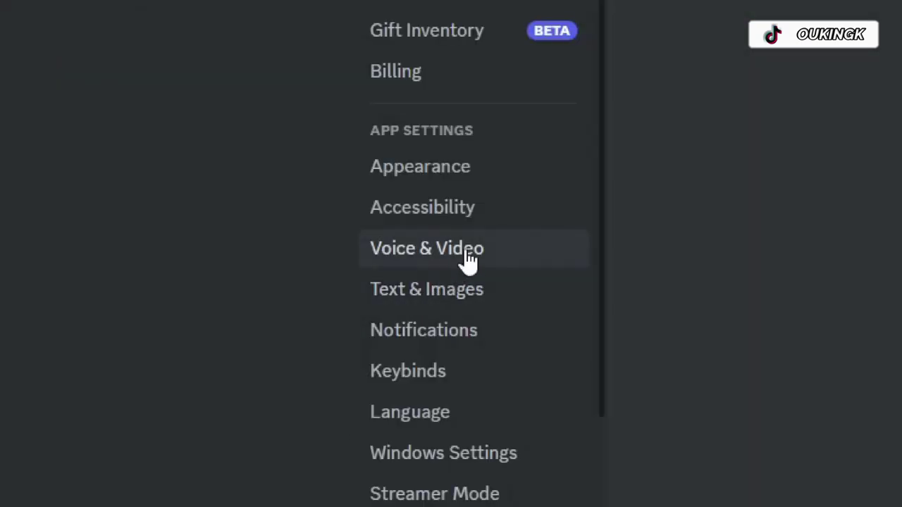
left_click(511, 258)
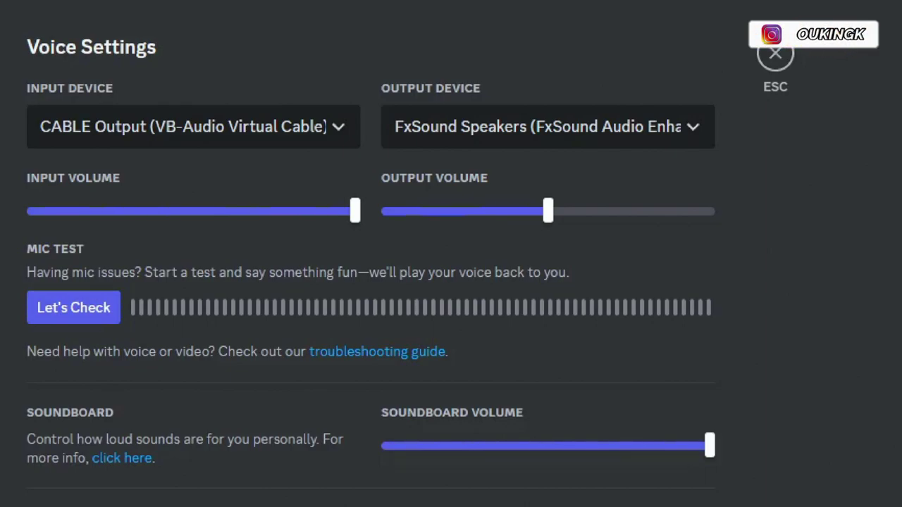
left_click(669, 132)
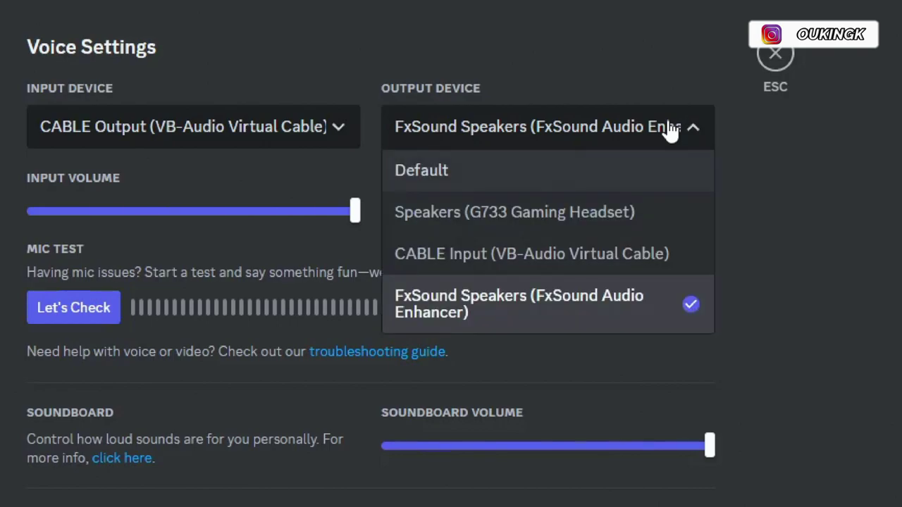
left_click(824, 331)
left_click(329, 129)
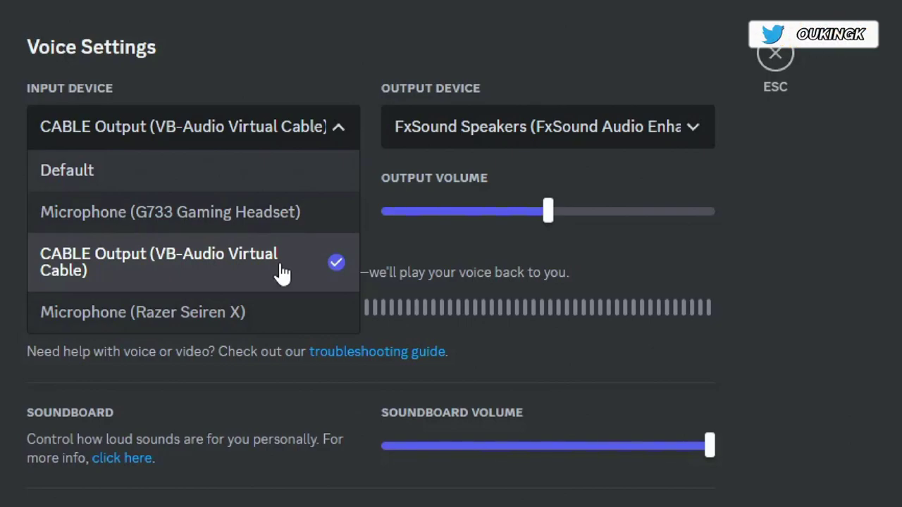
left_click(822, 352)
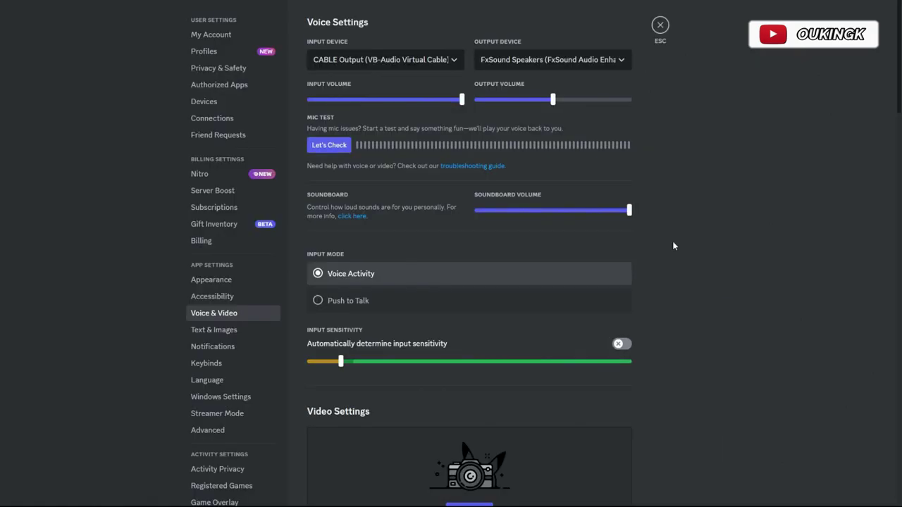
Step: Review Discord's input sensitivity, echo cancellation and noise suppression settings
scroll(682, 252, "down", 2)
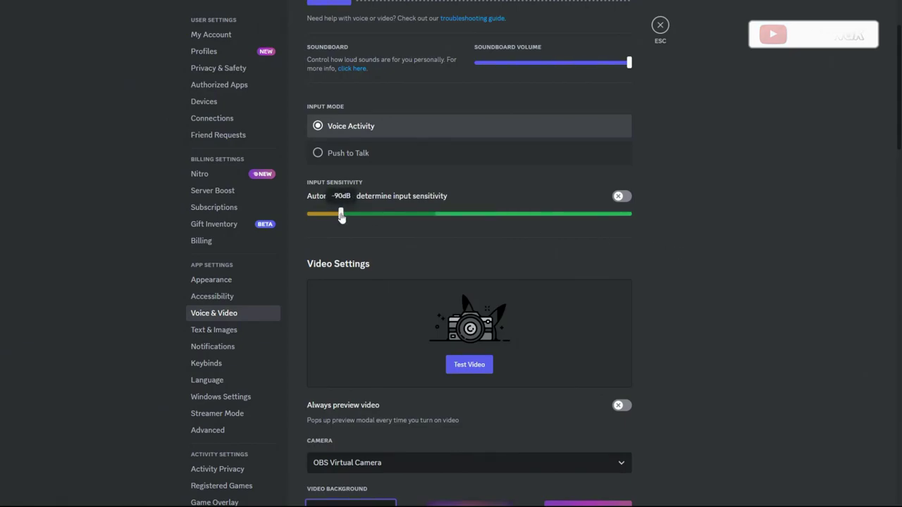
scroll(385, 245, "down", 4)
scroll(622, 294, "down", 2)
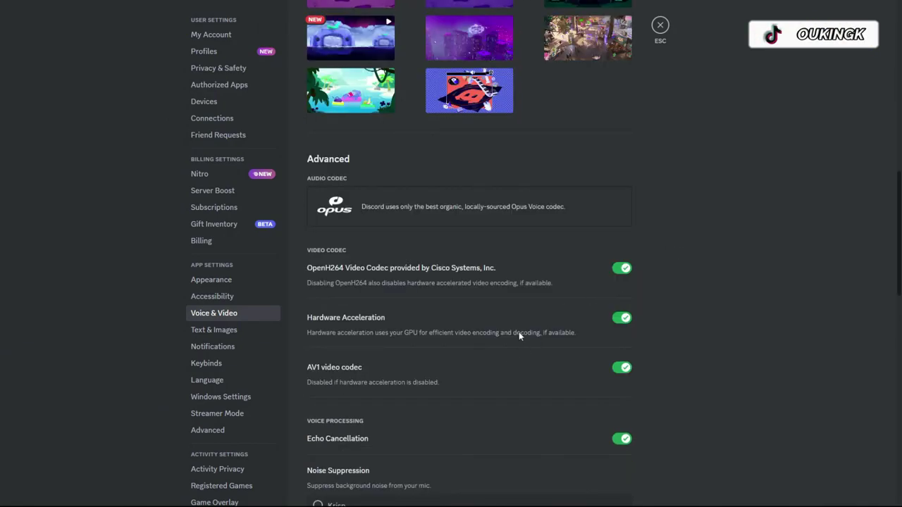
scroll(519, 332, "down", 4)
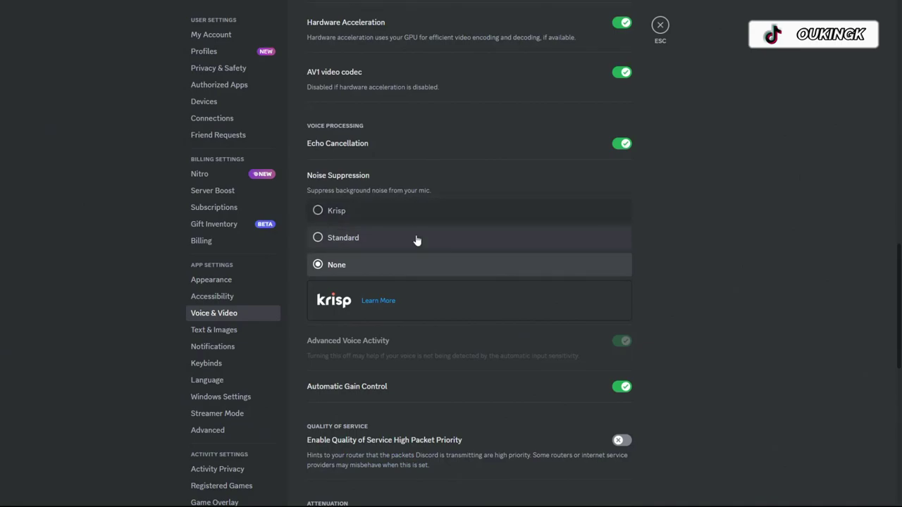
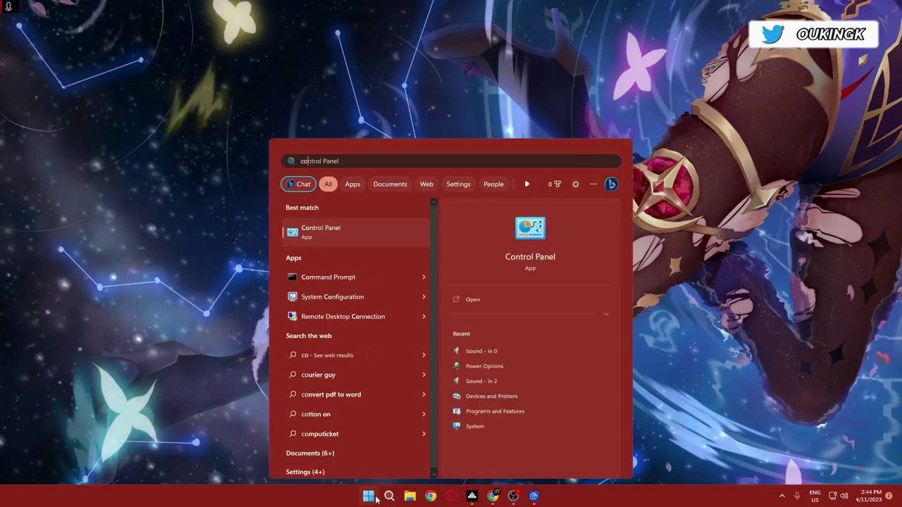
Step: Open the Windows Sound settings from Control Panel's Hardware and Sound section and check the FxSound Speakers playback device's options
key("Return")
left_click_drag(472, 47, 497, 88)
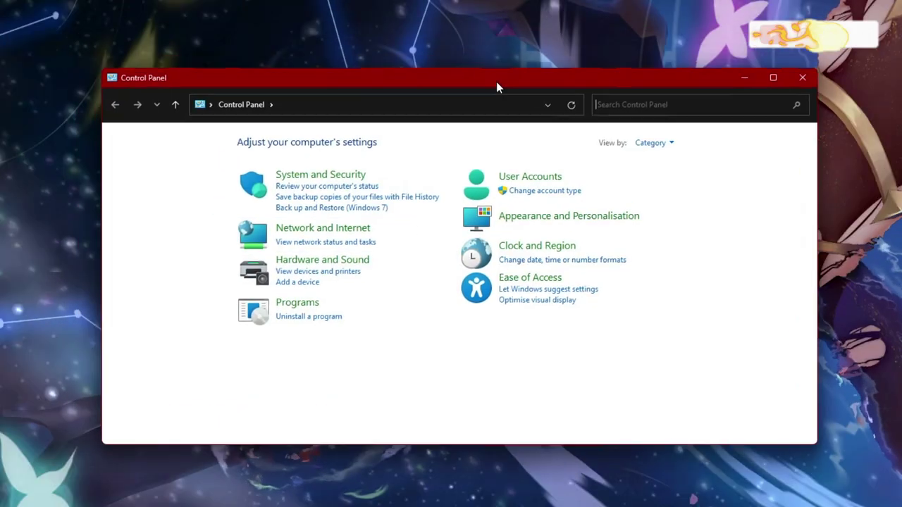
left_click(347, 267)
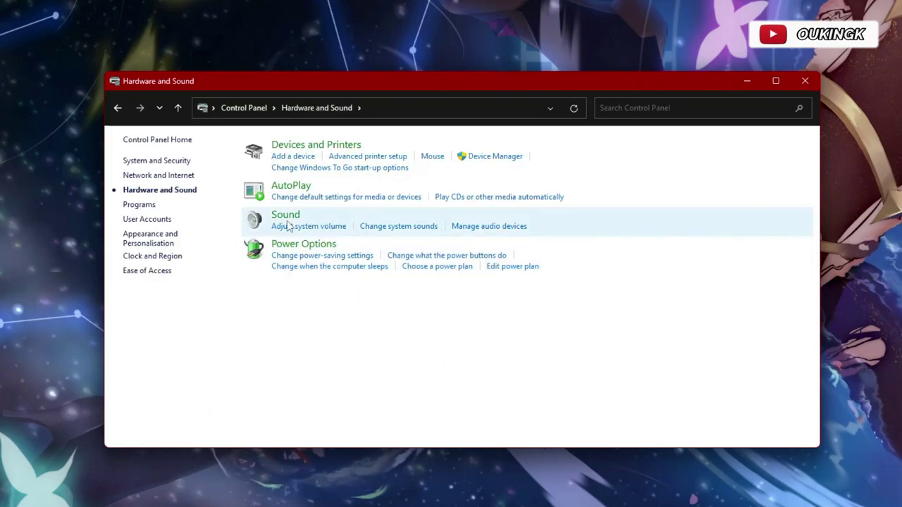
left_click(291, 220)
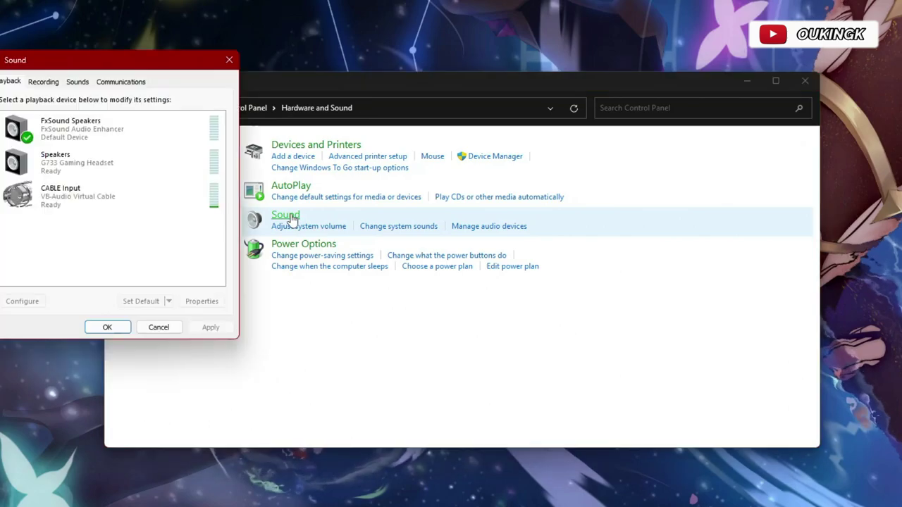
left_click_drag(141, 70, 408, 79)
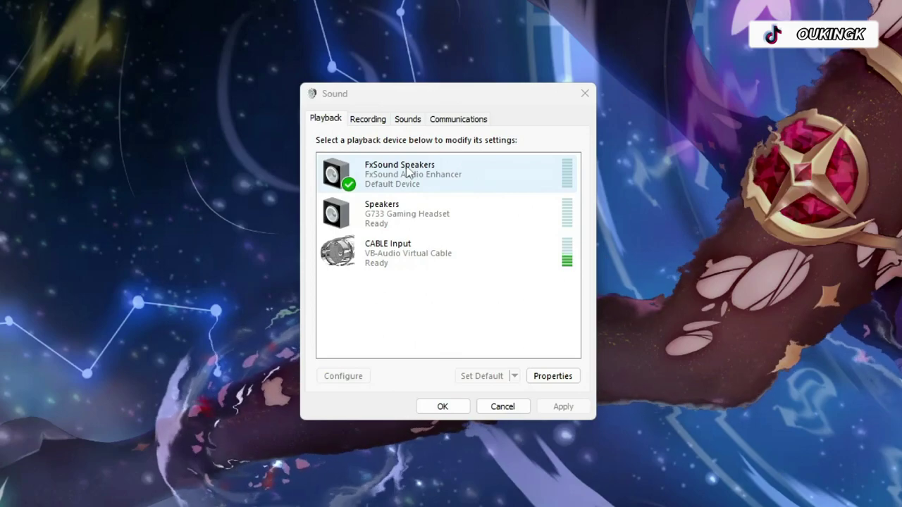
right_click(419, 184)
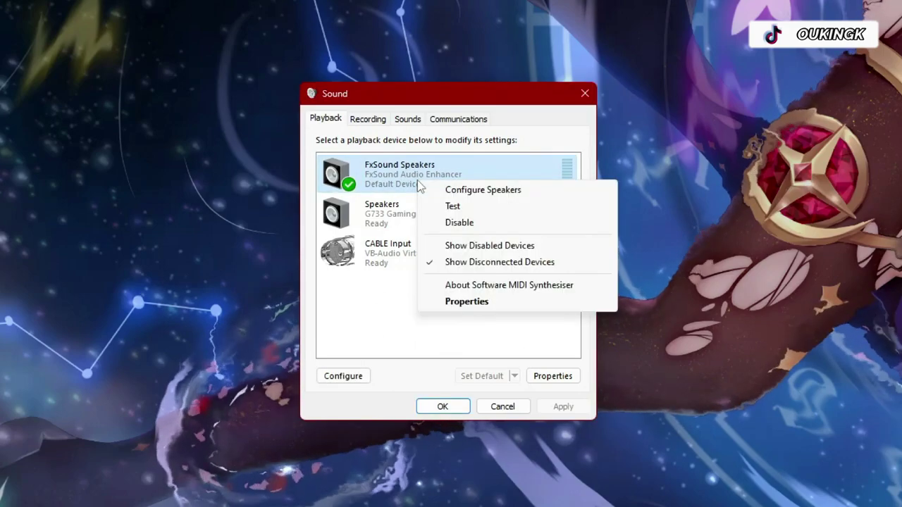
left_click(414, 333)
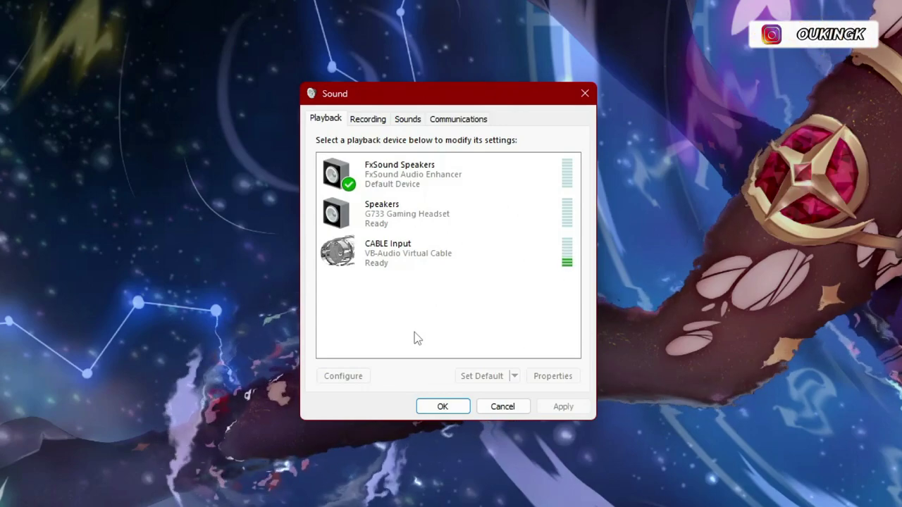
Step: Make the CABLE Output recording device both the default device and the default communication device
left_click(374, 123)
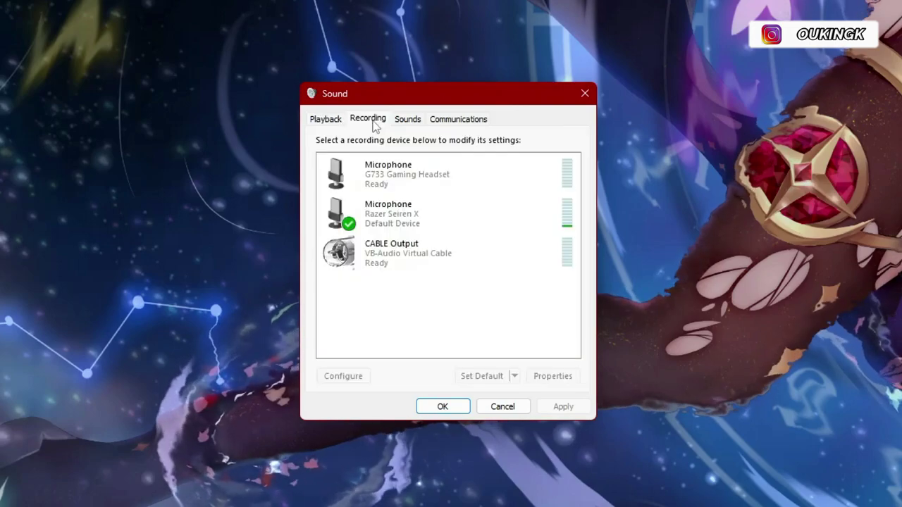
right_click(438, 254)
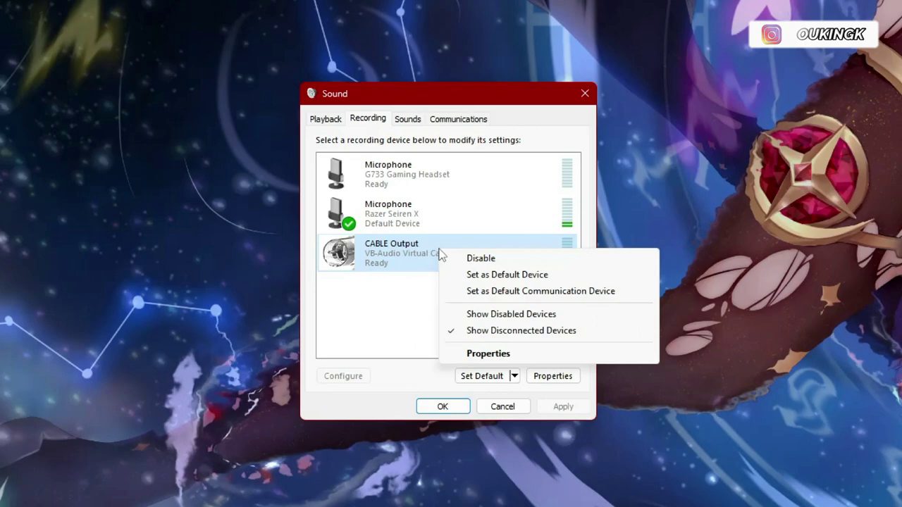
left_click(521, 276)
right_click(424, 251)
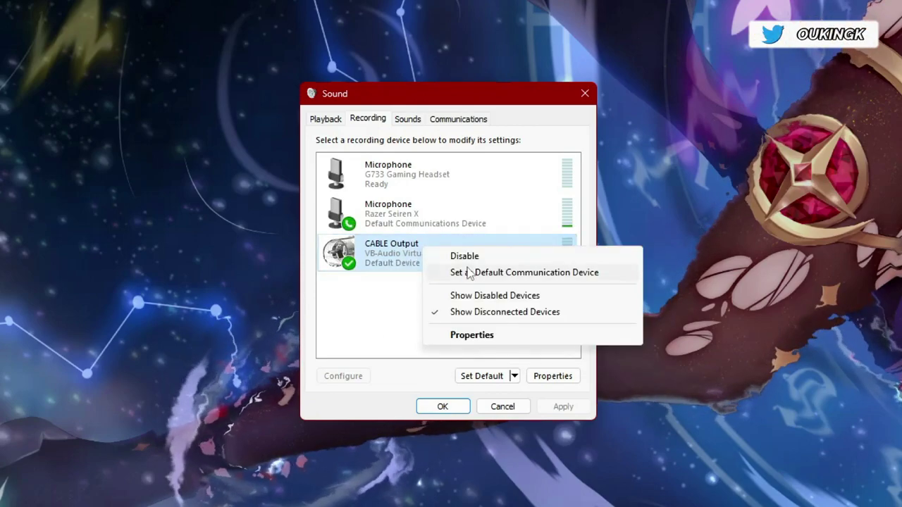
left_click(561, 273)
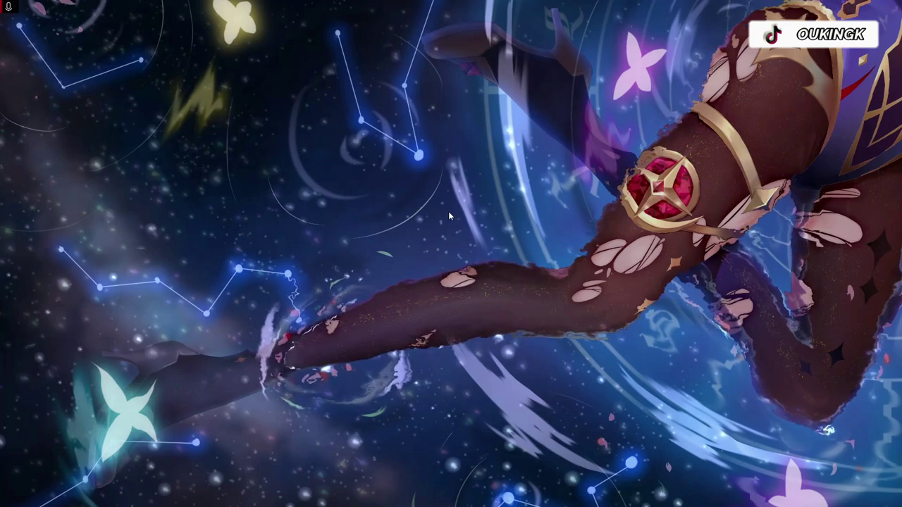
Step: Switch to OBS and bring up the options for its preview
key("alt+Tab")
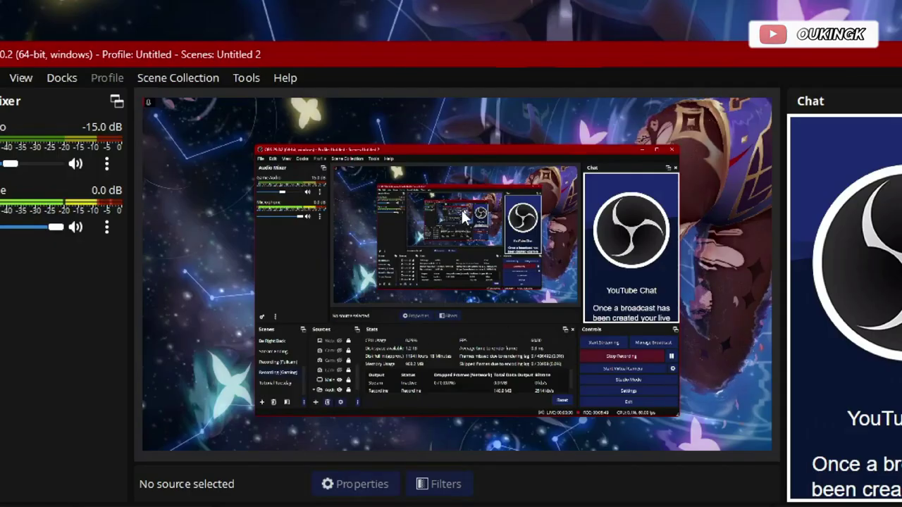
right_click(457, 255)
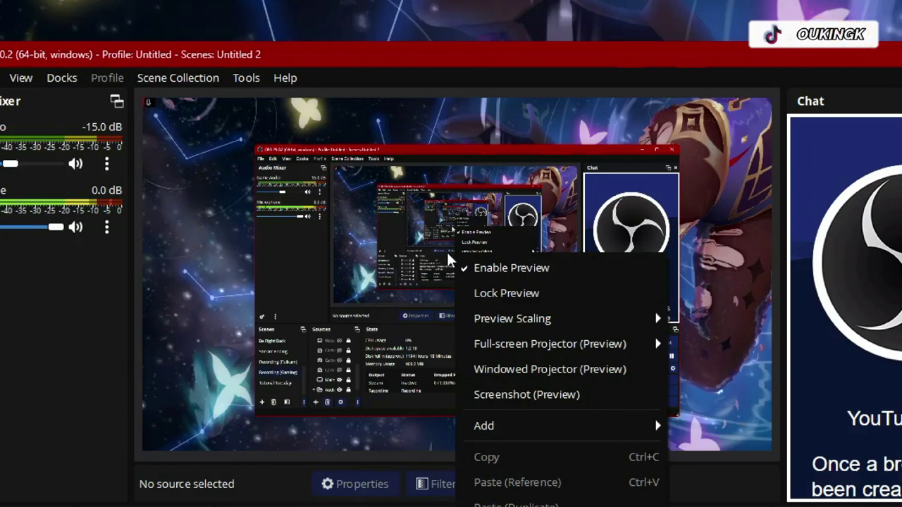